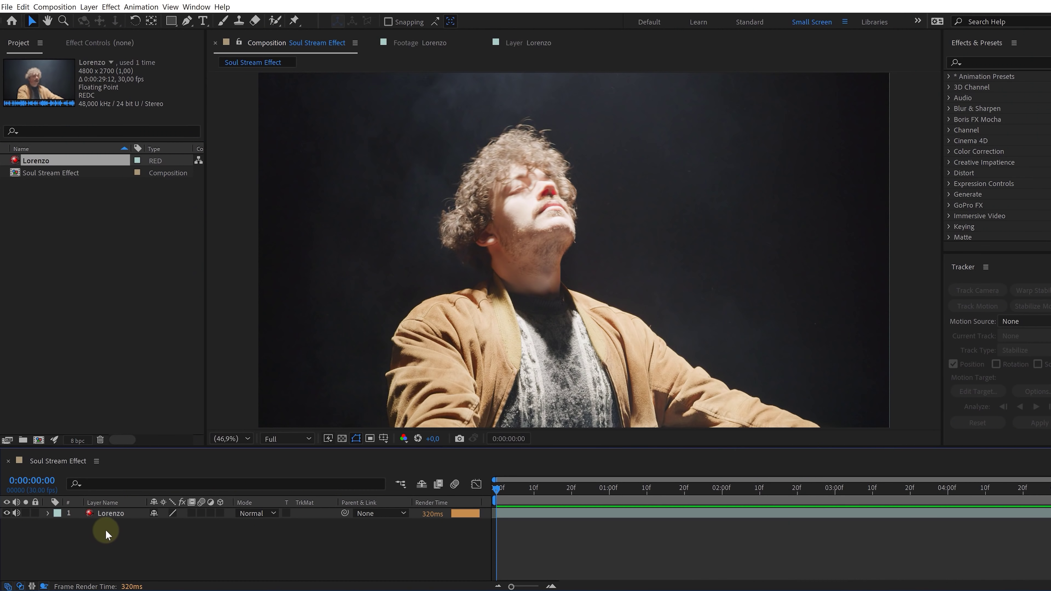
Track the point below the man's nose on Lorenzo and apply it to Tracking Null.
left_click(110, 515)
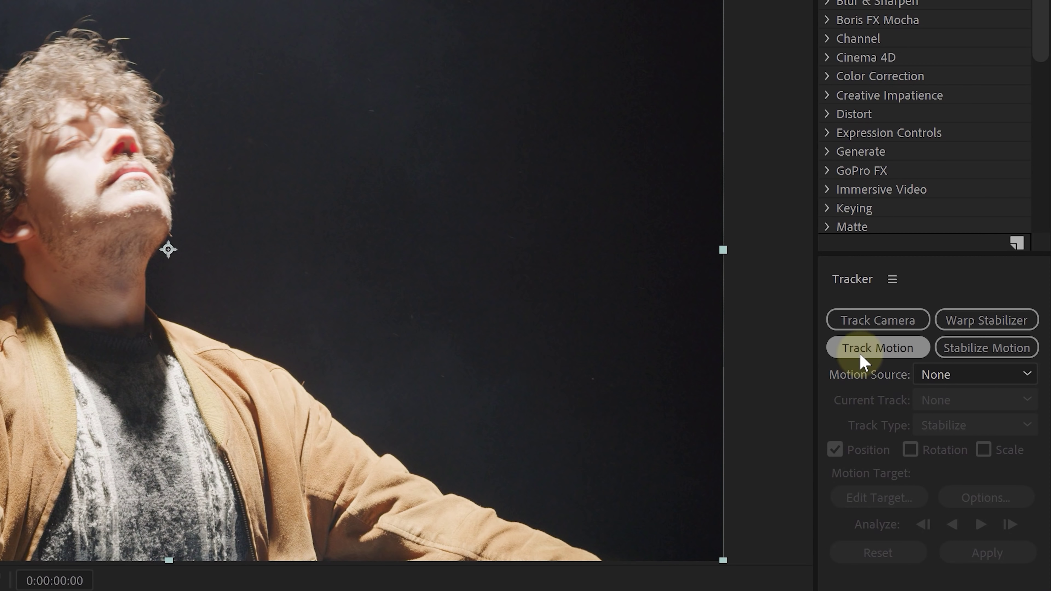
left_click(860, 354)
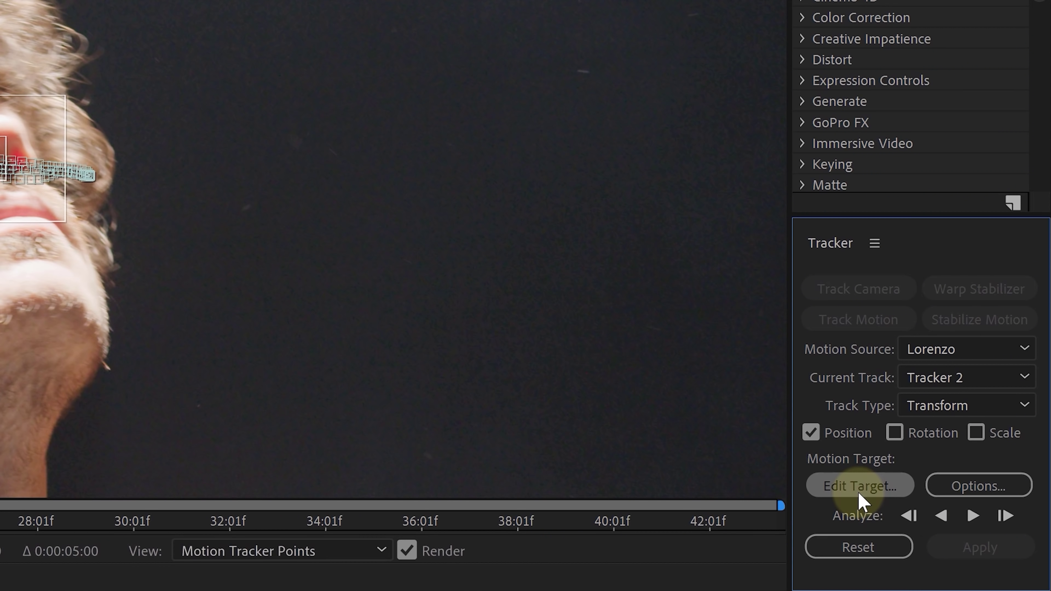
left_click(860, 486)
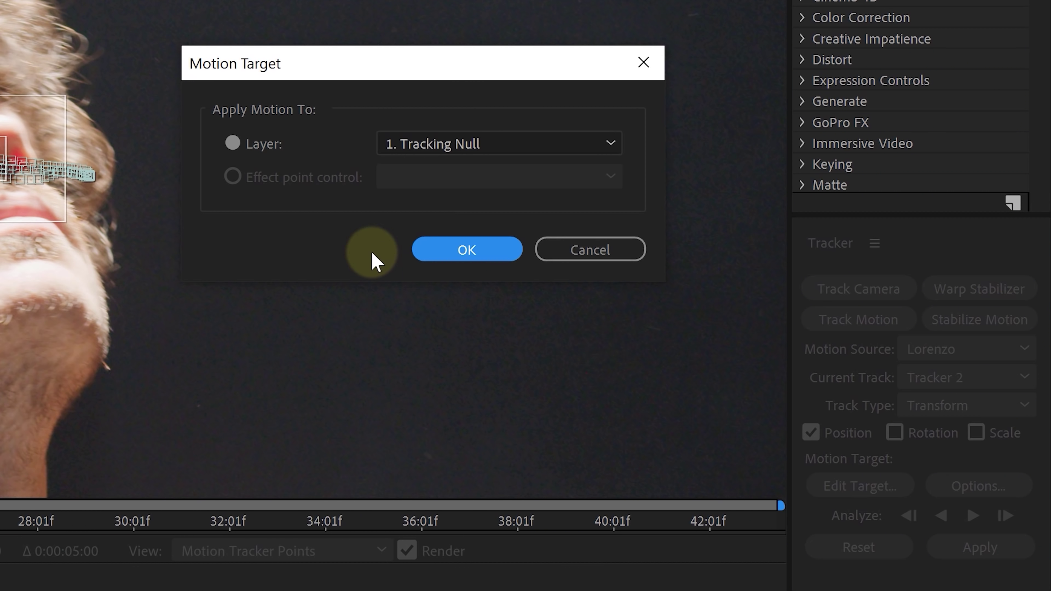
left_click(448, 257)
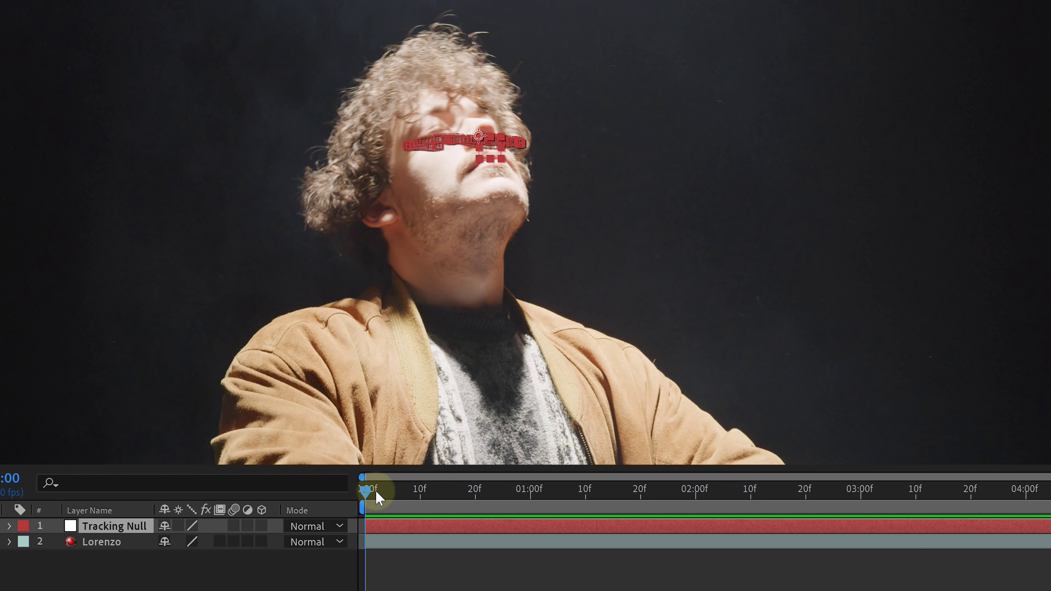
Scrub to check the tracked null, then duplicate Lorenzo as the Lorenzo Roto layer.
left_click_drag(376, 492, 628, 491)
left_click(240, 461)
key("ctrl+d")
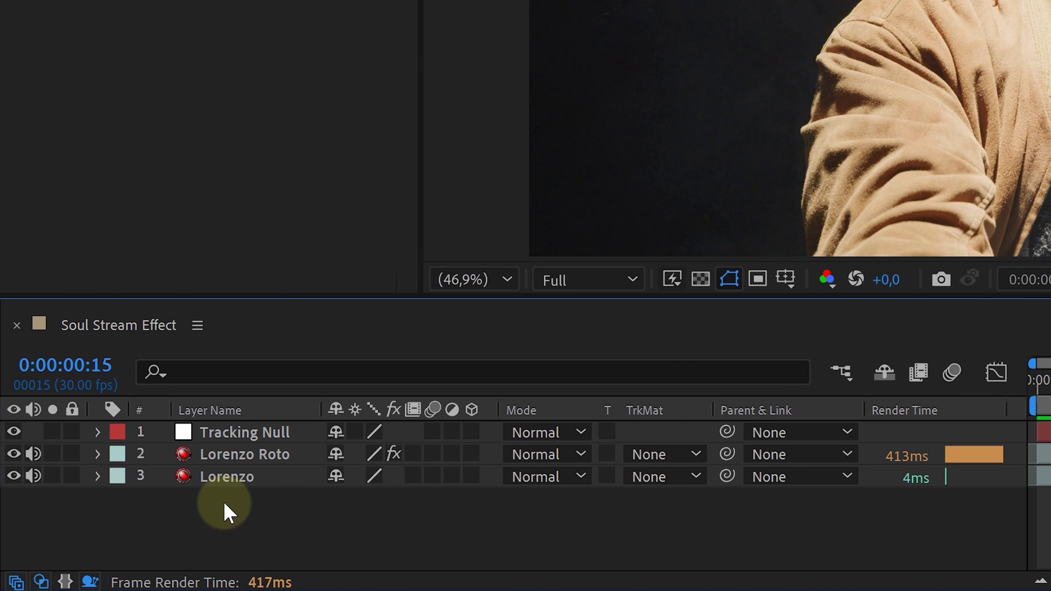
Pre-compose Lorenzo Roto and apply CC Smear to it.
right_click(273, 461)
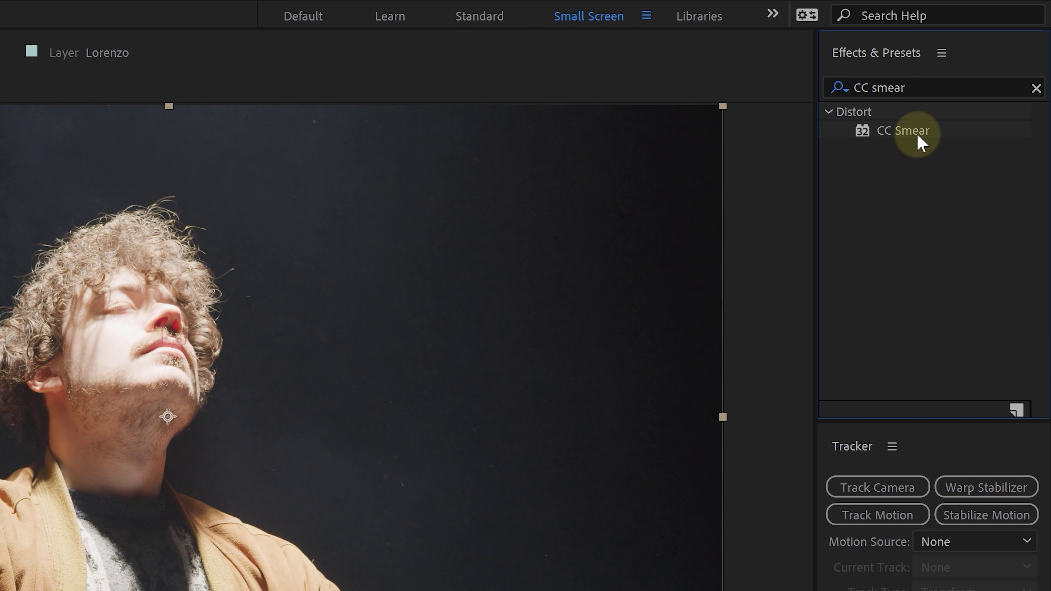
left_click_drag(908, 136, 399, 404)
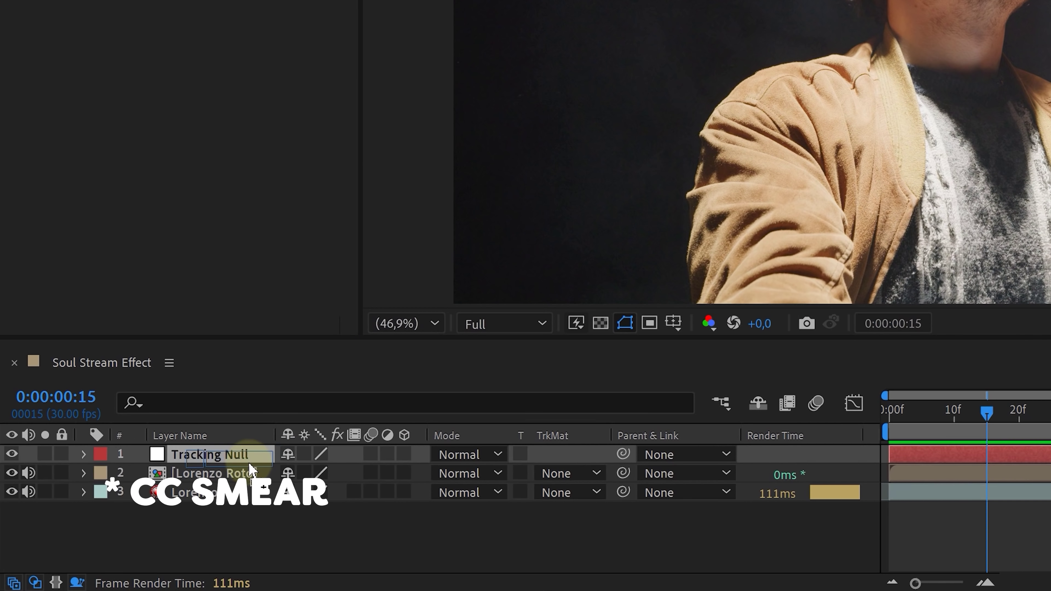
left_click_drag(207, 453, 246, 475)
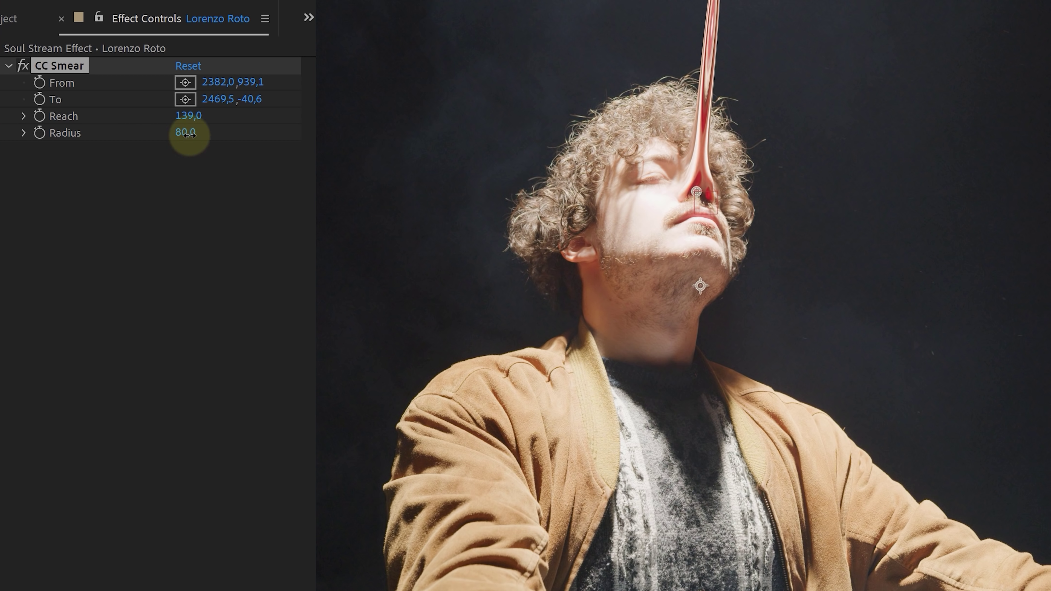
Set CC Smear Radius to 422 and Reach to 171 to stretch the face upward.
left_click_drag(313, 129, 384, 57)
left_click_drag(217, 129, 101, 129)
left_click_drag(188, 115, 213, 113)
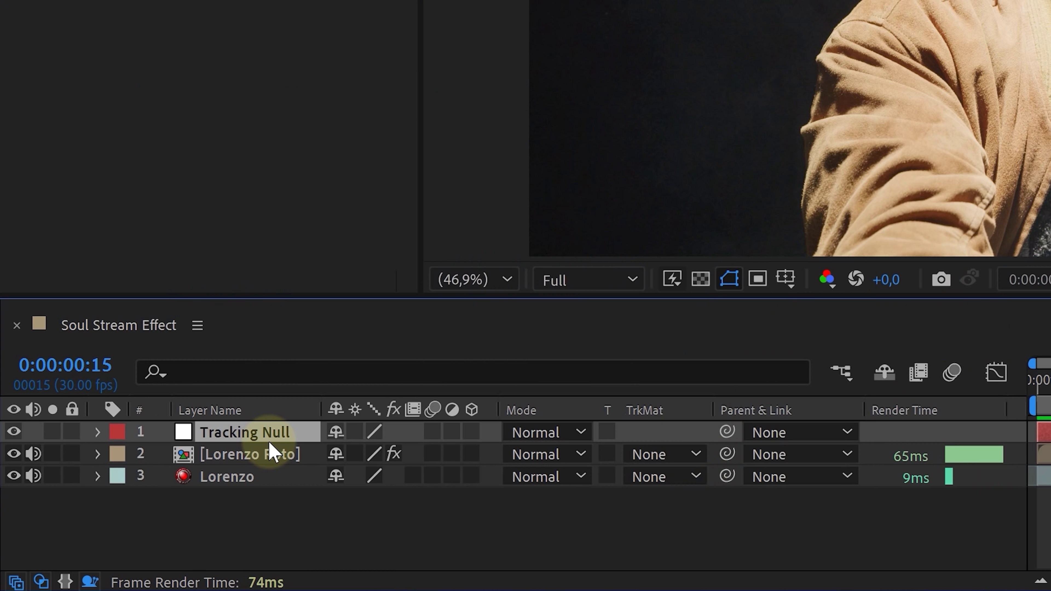
Duplicate Tracking Null one frame later and link CC Smear From/To to the nulls' Positions.
key("ctrl+d")
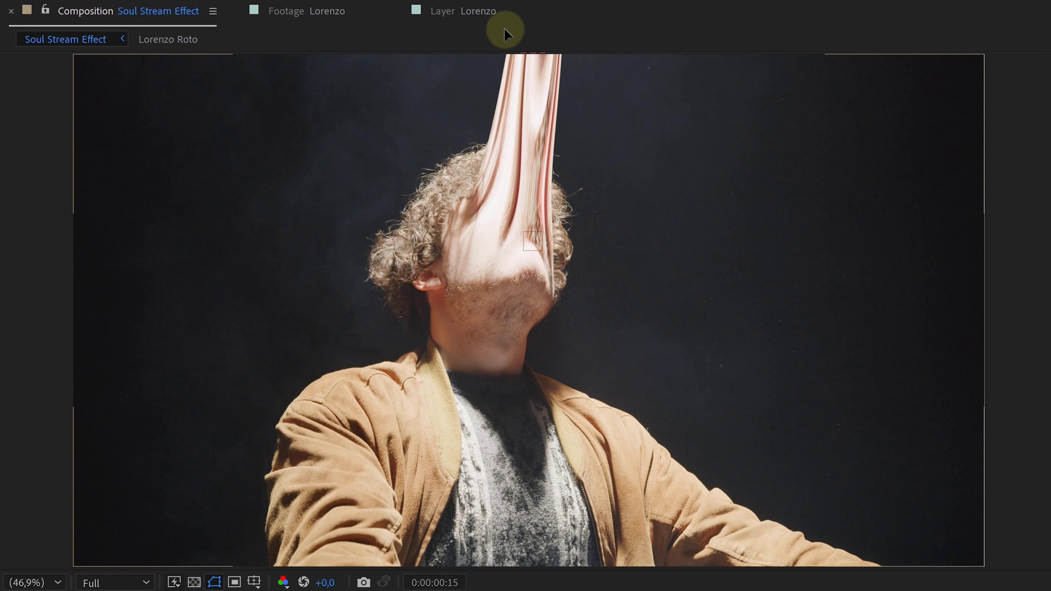
left_click_drag(546, 437, 555, 438)
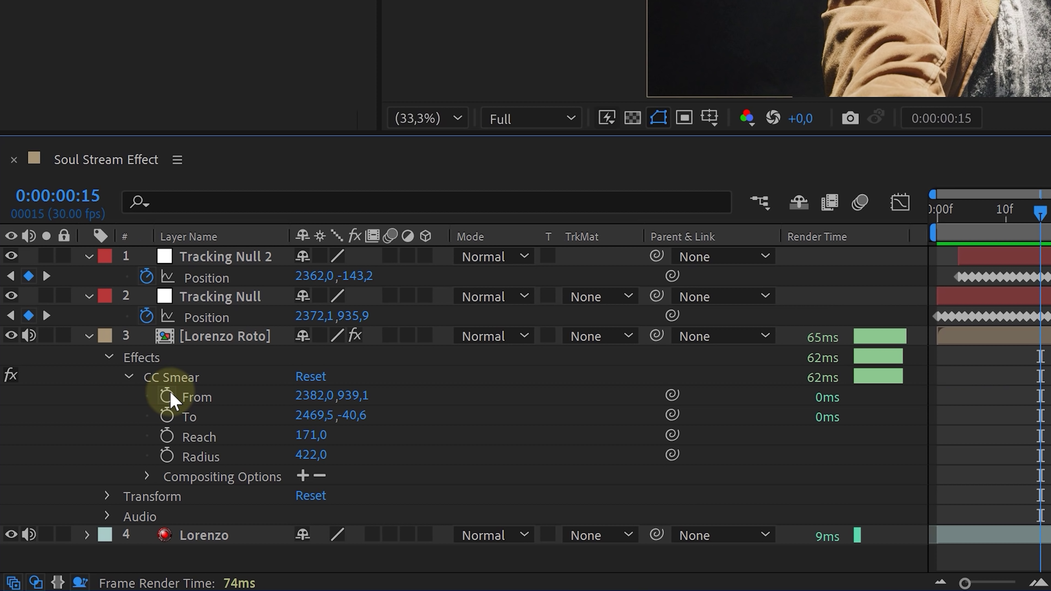
left_click(166, 397, "alt")
left_click(167, 458, "alt")
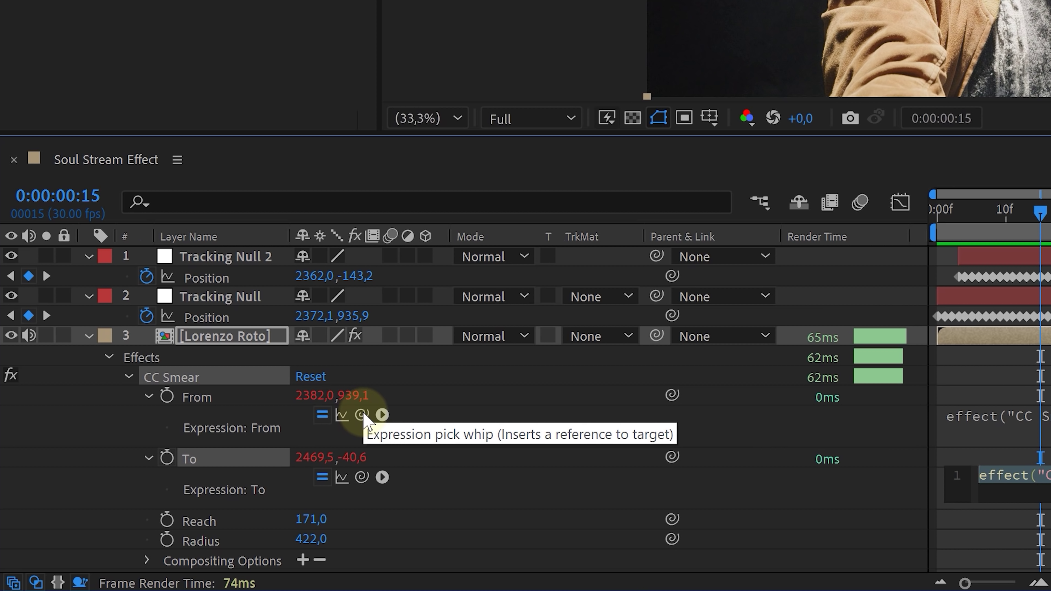
left_click_drag(239, 318, 240, 319)
left_click_drag(362, 476, 247, 277)
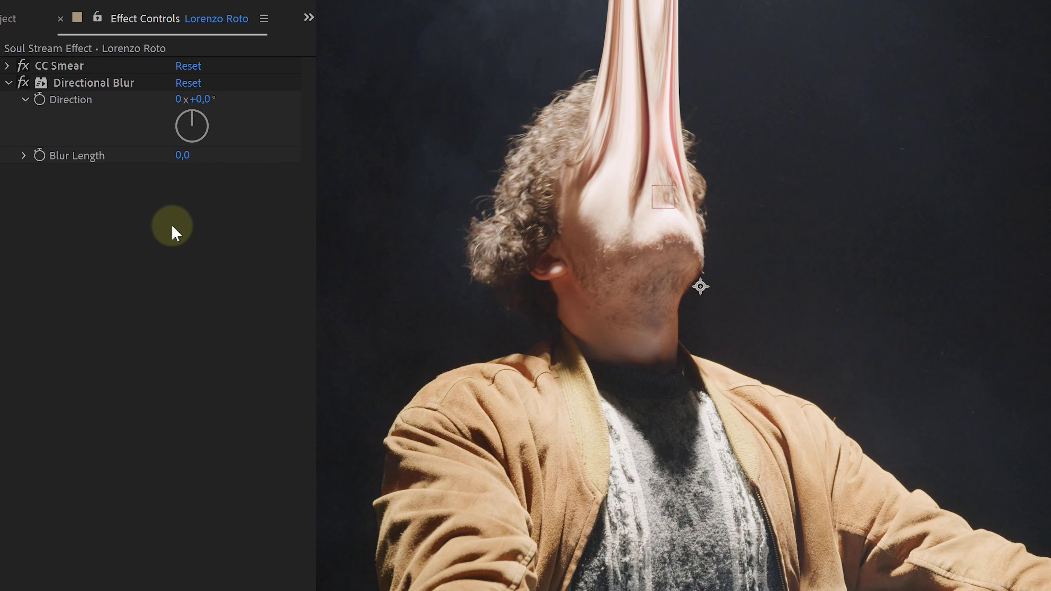
Set Blur Length to 130 and add Turbulent Displace with Amount 24 and Size 300.
key("Return")
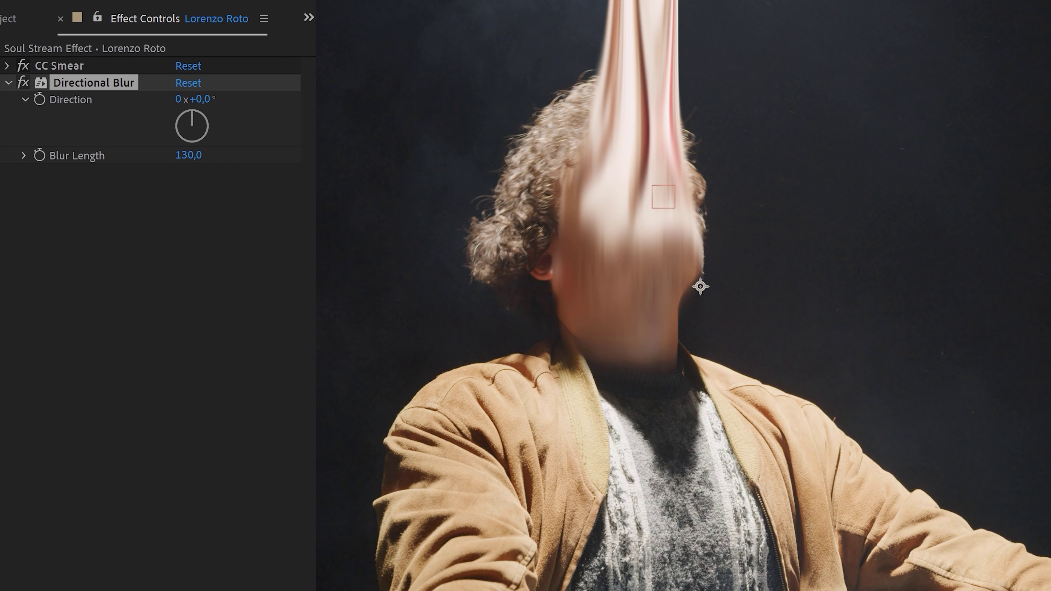
left_click(182, 150)
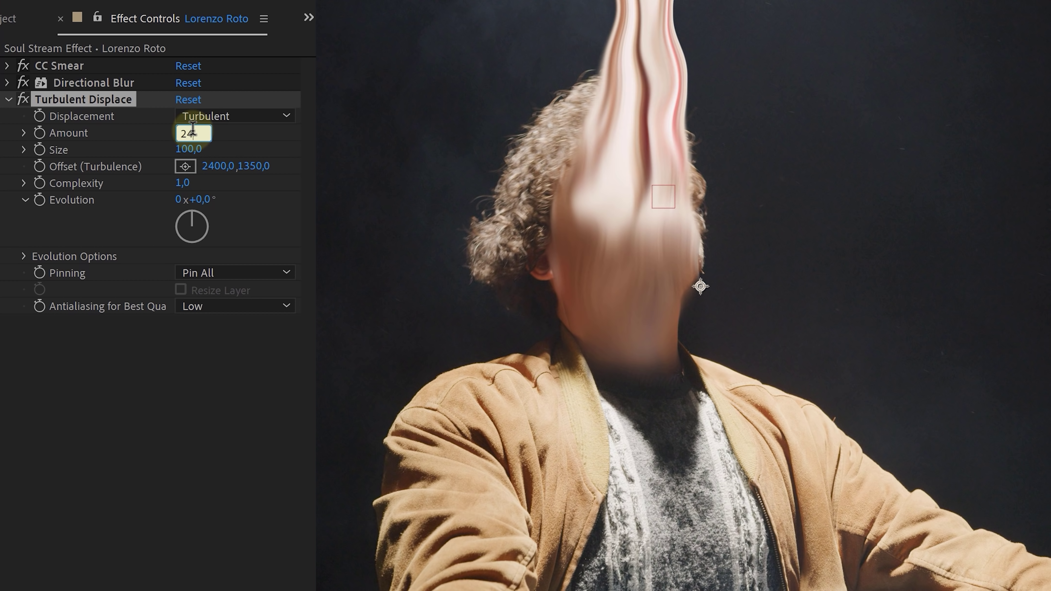
key("Tab")
type("300")
key("Tab")
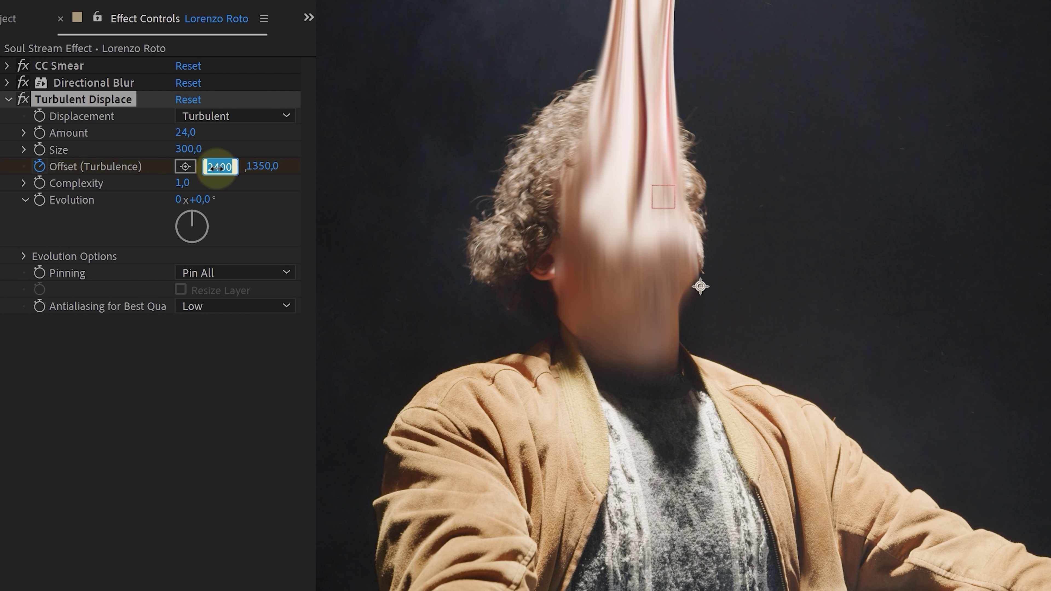
Set Turbulent Displace Offset X to 0, then add Roughen Edges and Hue/Saturation.
type("0")
left_click(482, 251)
double_click(2, 185)
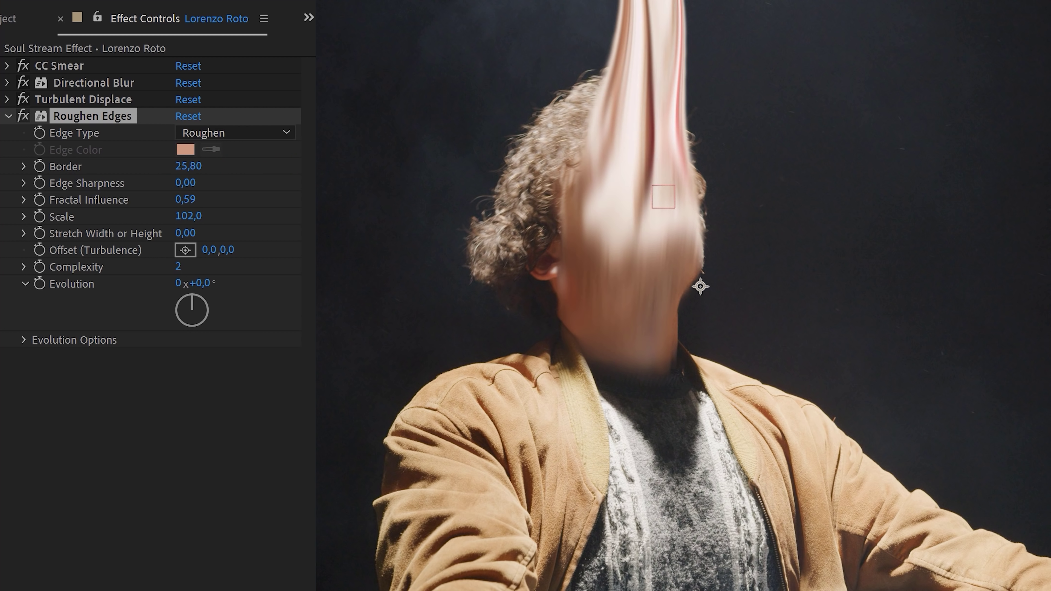
left_click_drag(2, 186, 276, 435)
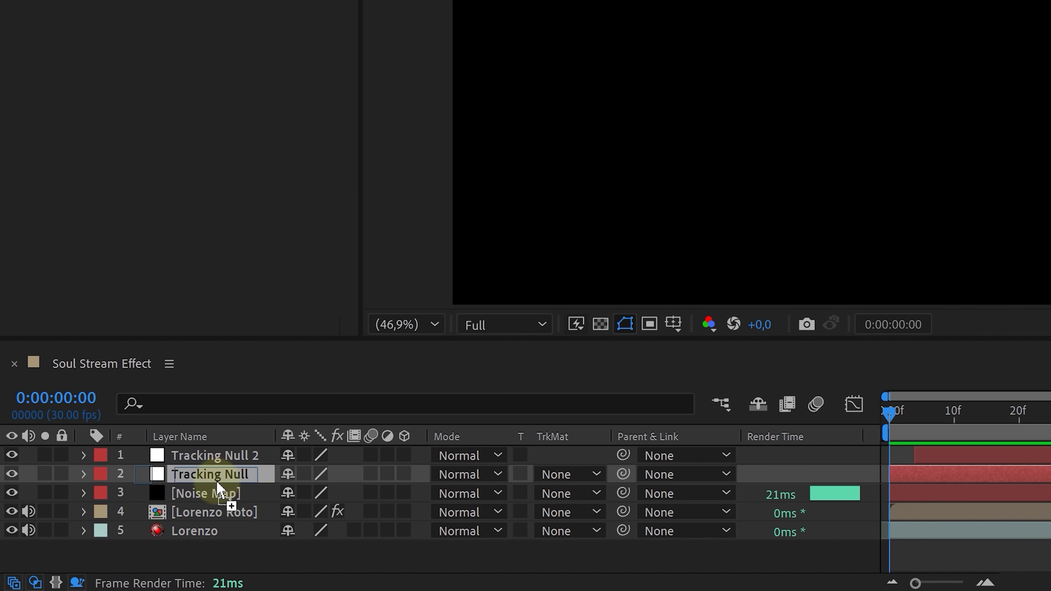
Give the Noise Map layer Fractal Noise and a Directional Blur length of 150.
left_click_drag(223, 488, 215, 493)
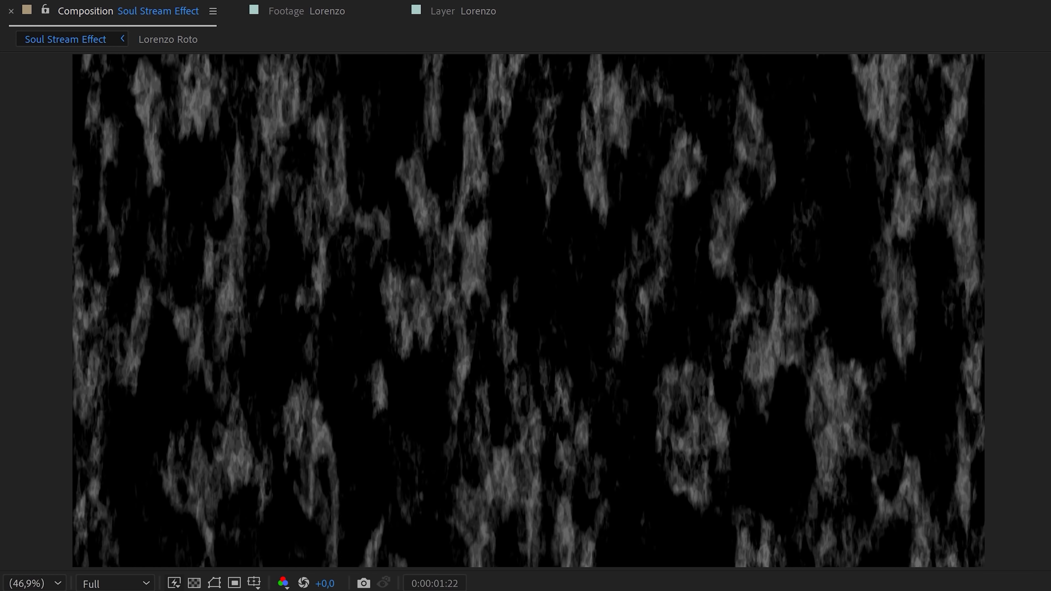
left_click(128, 157)
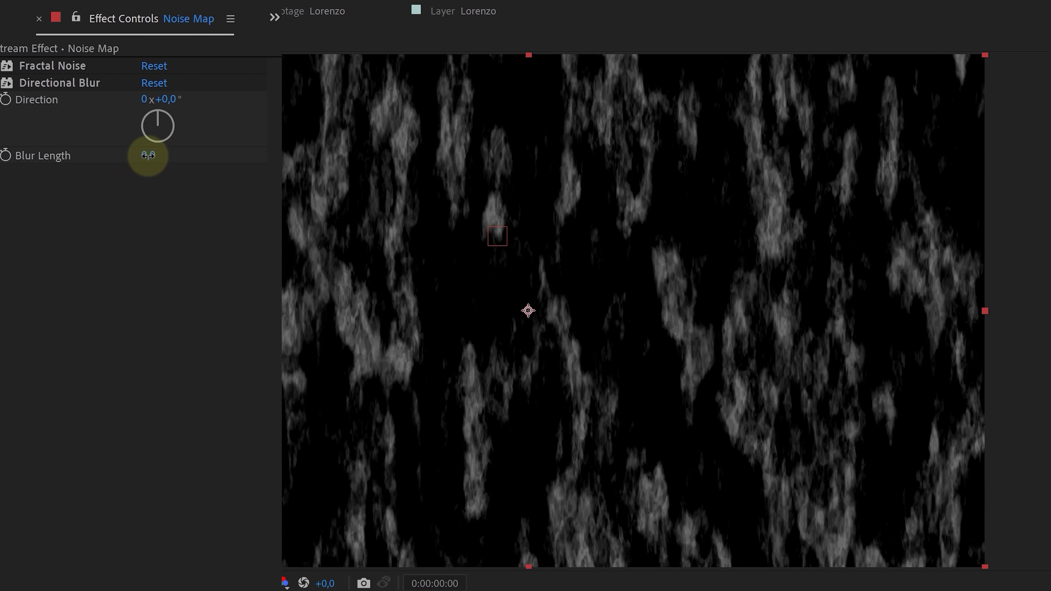
key("Return")
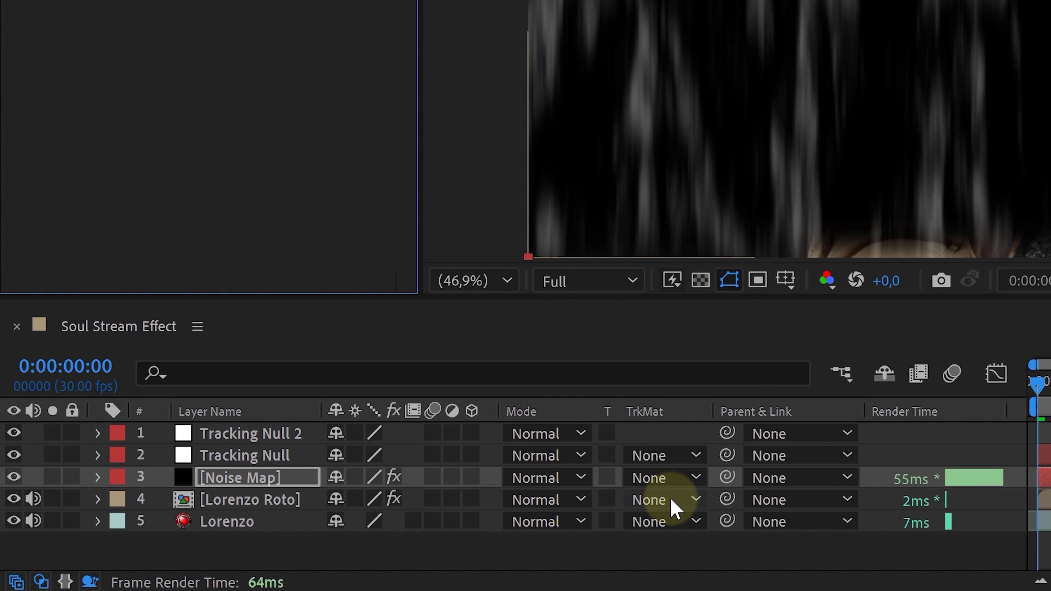
Set Lorenzo Roto's track matte to Luma Inverted Matte and preview the smear.
left_click(678, 500)
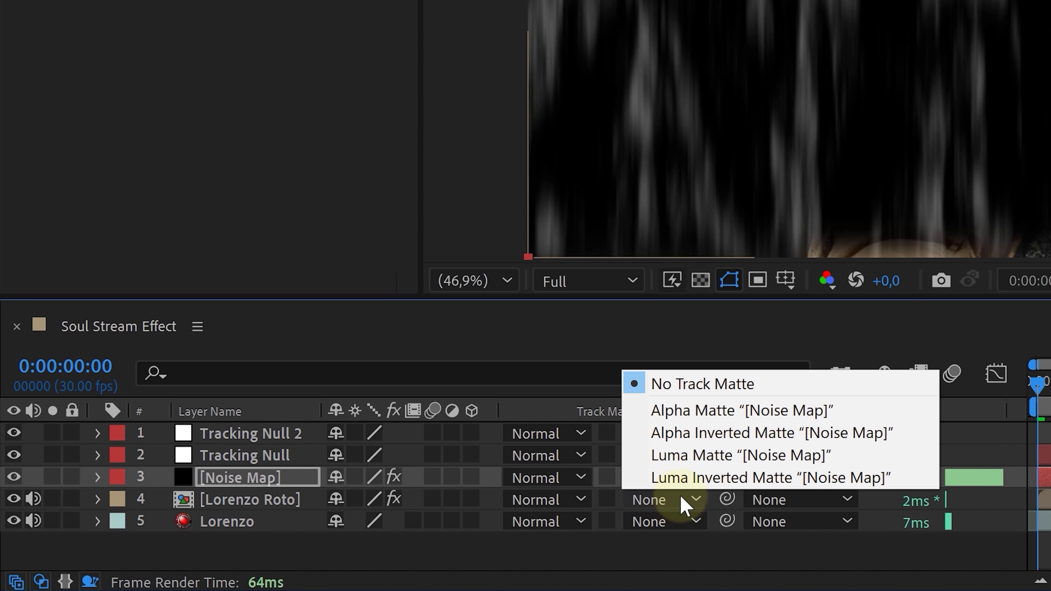
left_click(724, 478)
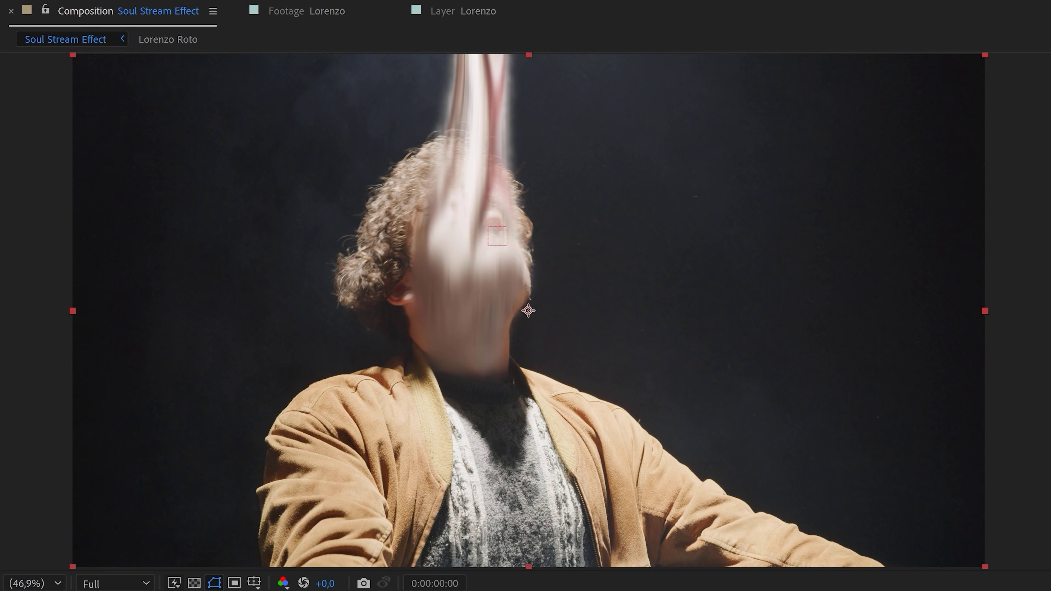
key("space")
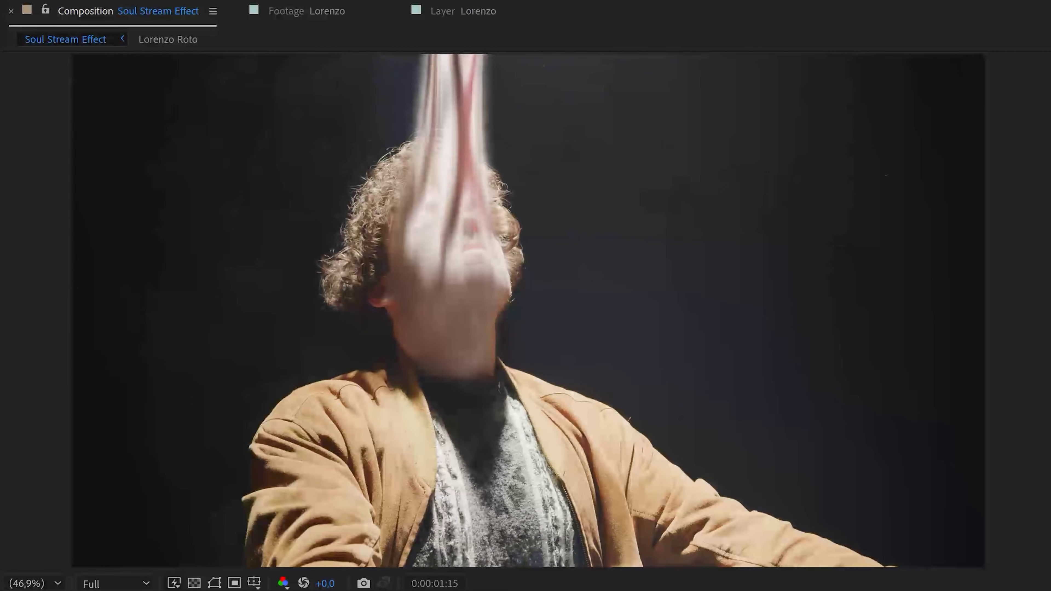
key("space")
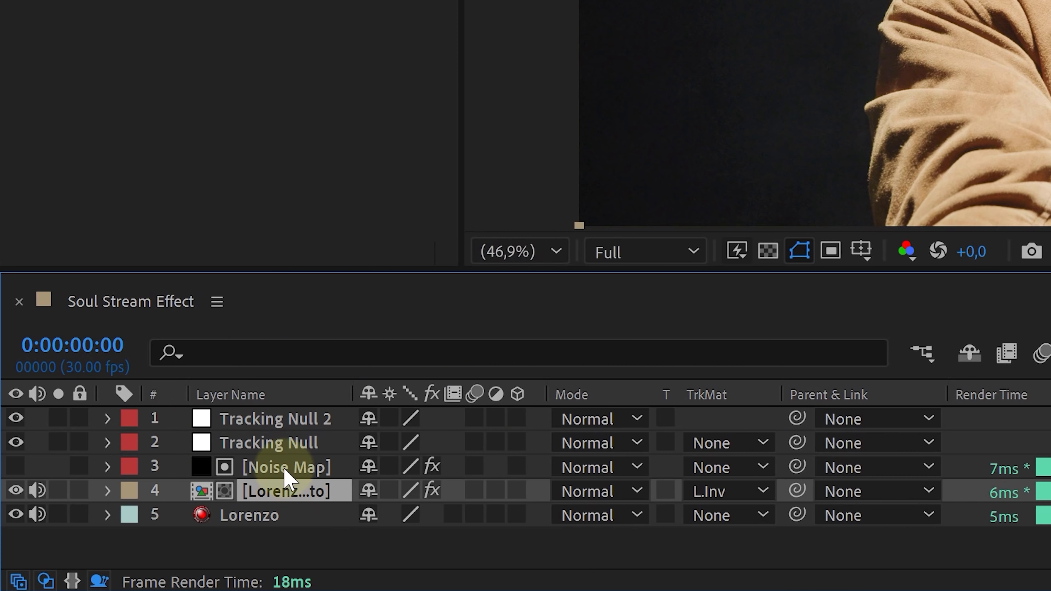
Pre-compose the four stream layers as Soul Stream and duplicate the precomp.
left_click(289, 422, "shift")
right_click(286, 426)
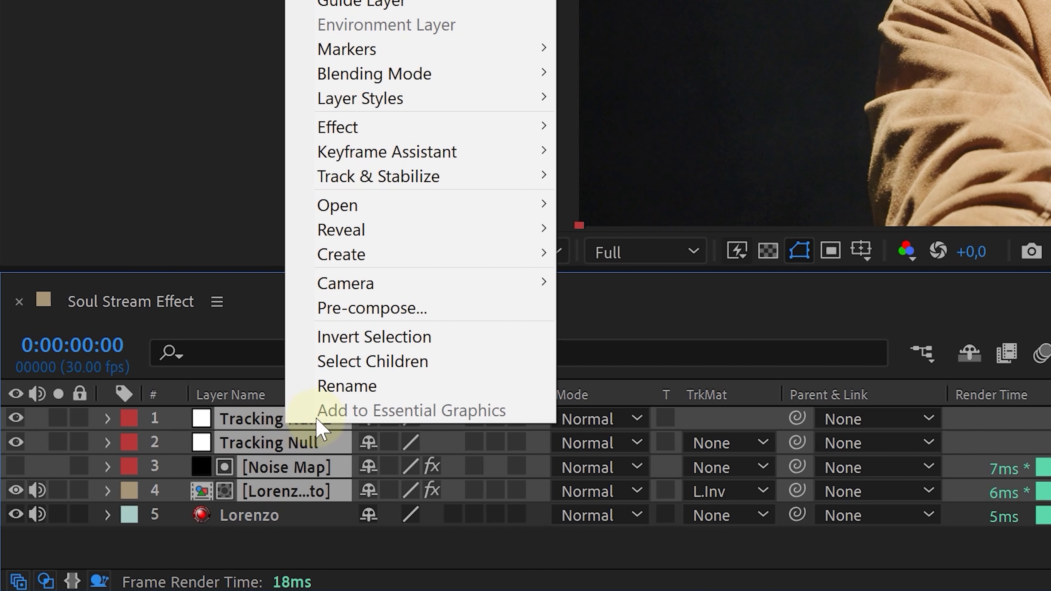
left_click(432, 309)
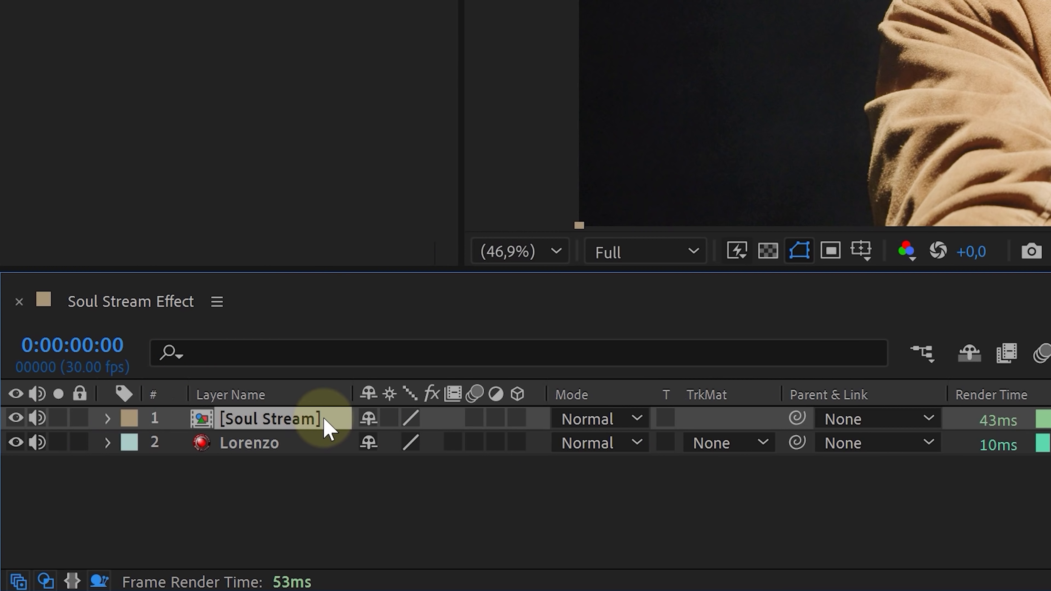
key("ctrl+d")
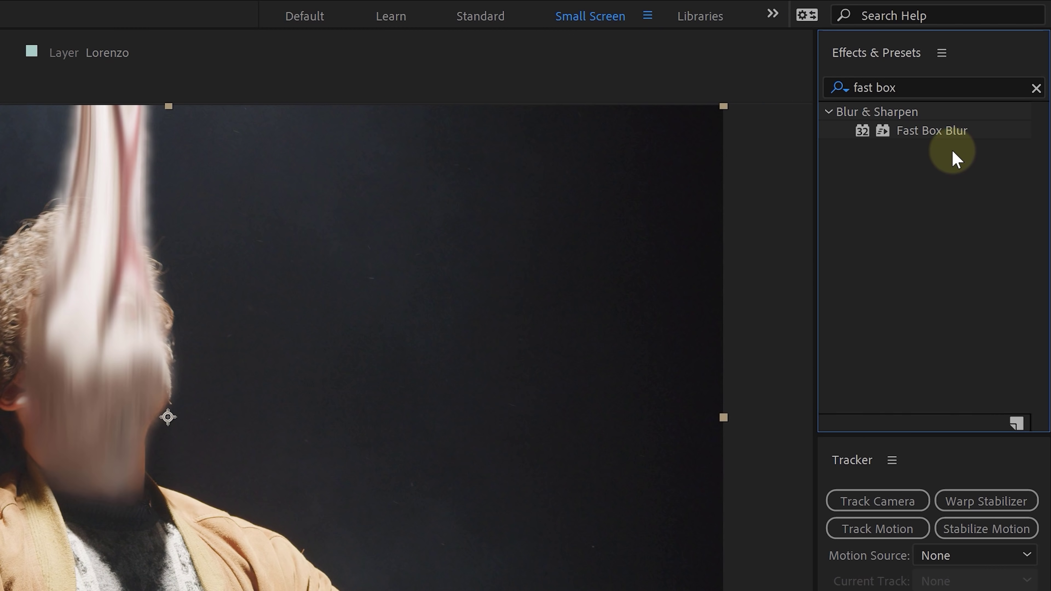
Add Fast Box Blur to the Soul Stream copy and set its opacity to 90%.
left_click_drag(953, 133, 324, 412)
left_click_drag(219, 467, 209, 496)
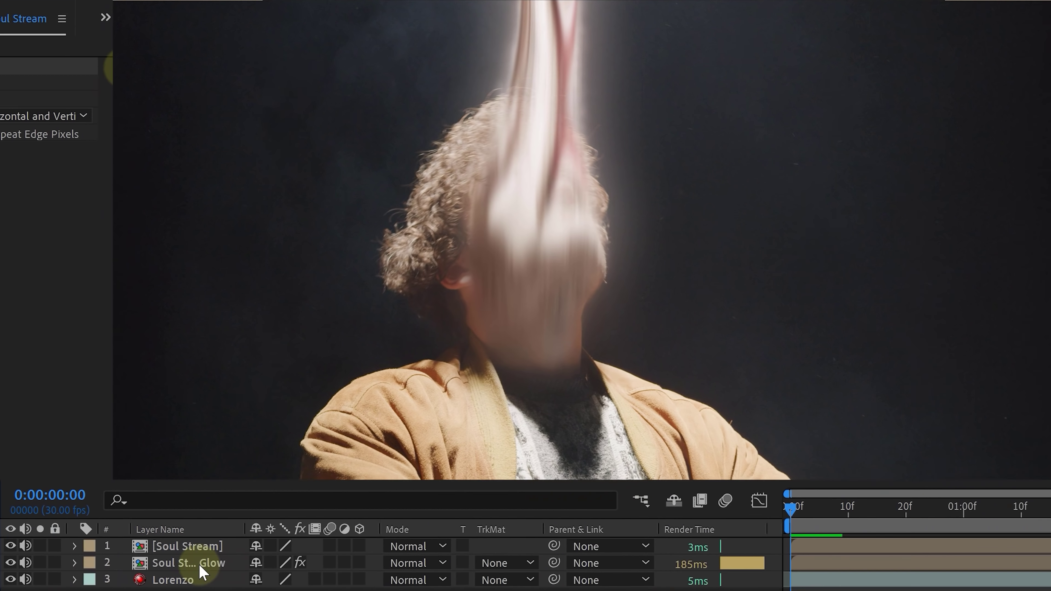
key("t")
left_click_drag(230, 527, 248, 525)
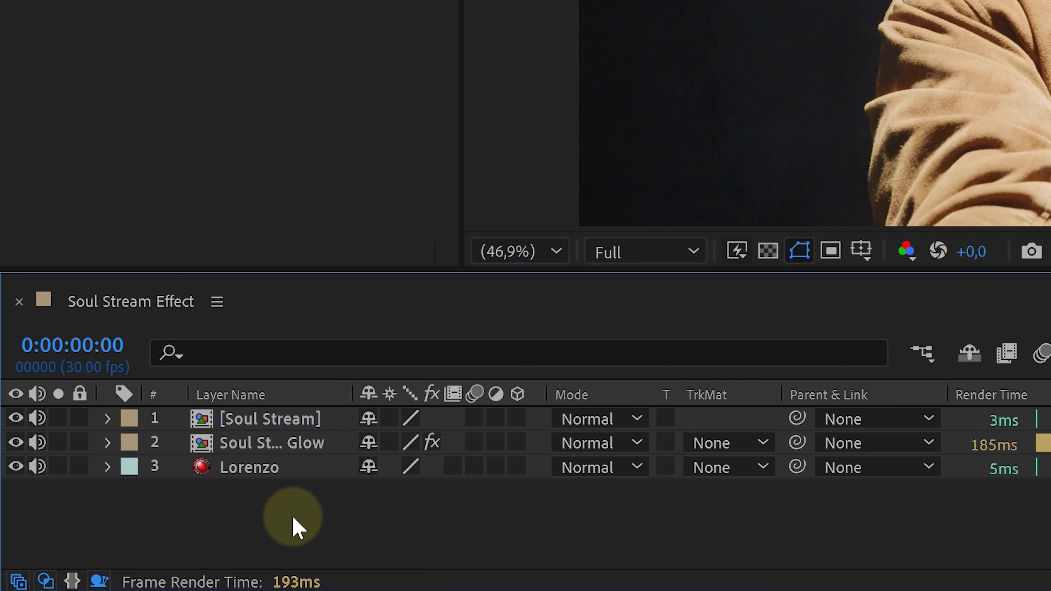
Paste Lorenzo Roto from the precomp into the main comp below the glow, without effects.
double_click(302, 452)
left_click(316, 490, "ctrl")
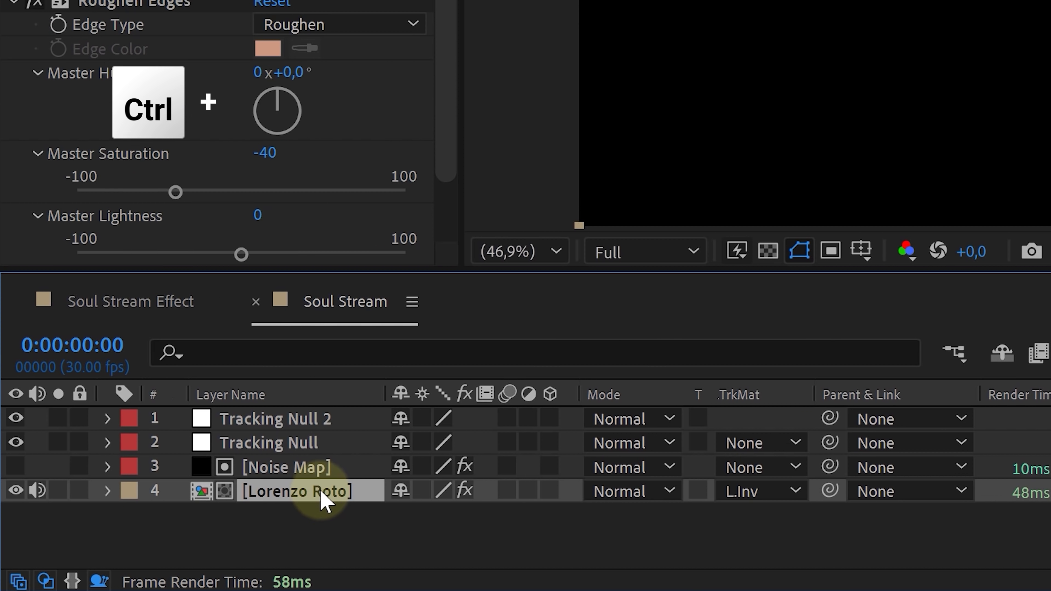
left_click(105, 307)
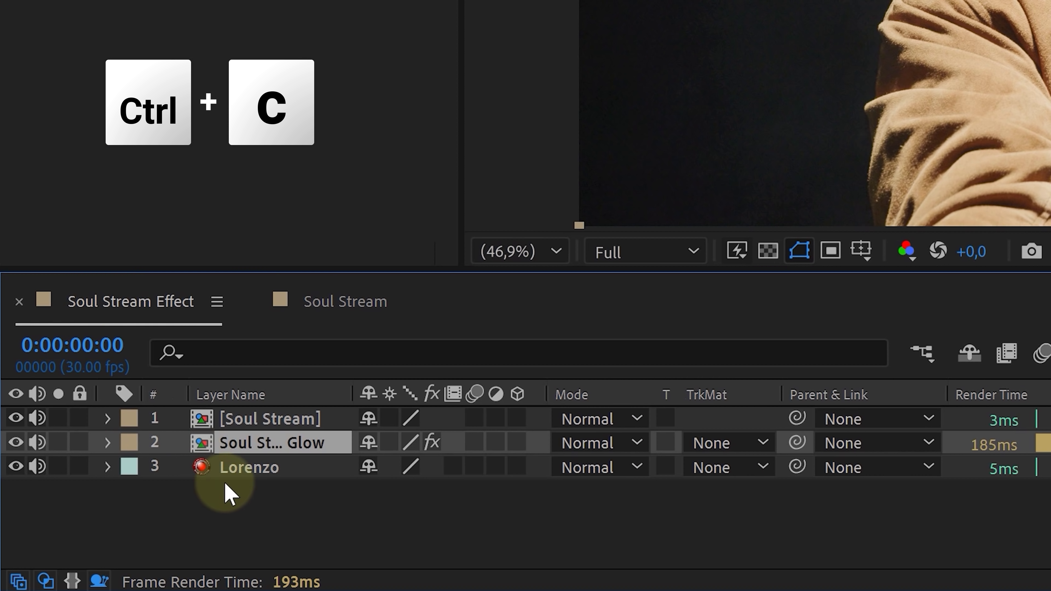
key("ctrl+v")
left_click_drag(260, 451, 293, 488)
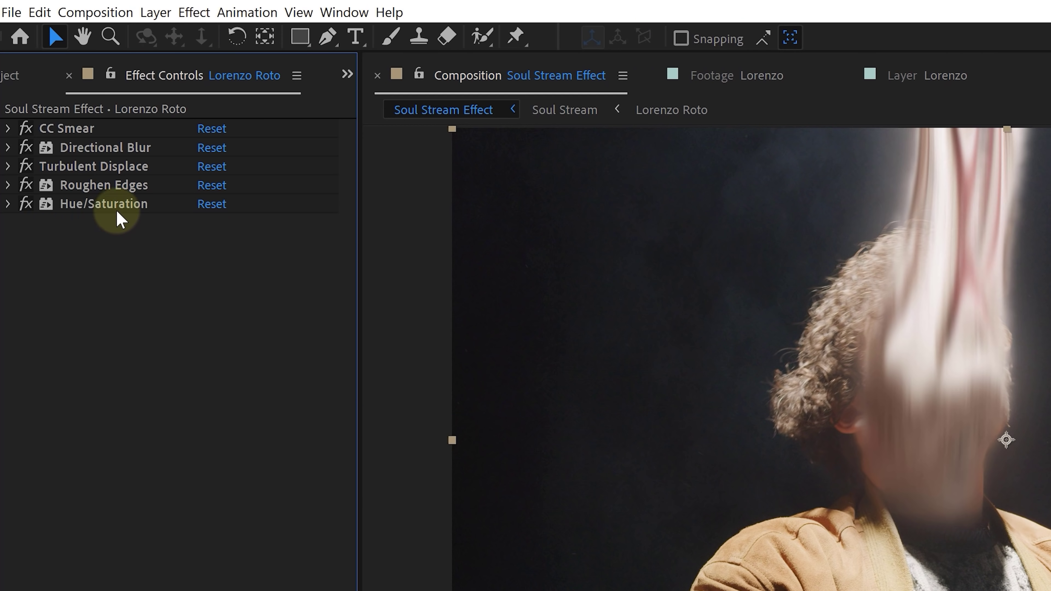
key("ctrl+a")
key("Delete")
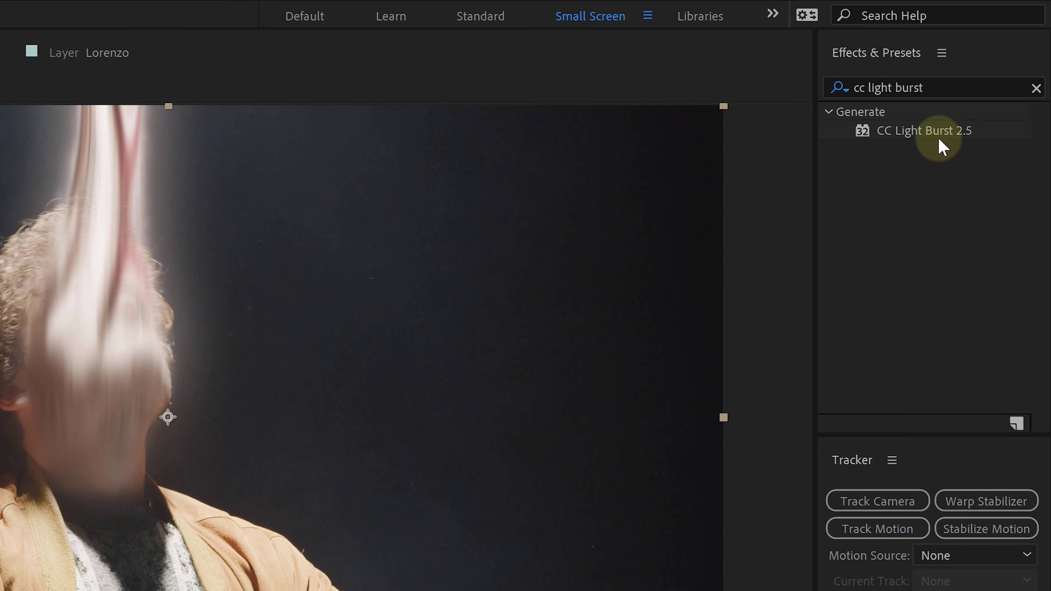
Apply CC Light Burst 2.5 to Lorenzo Roto with its center on the man's face.
left_click_drag(937, 134, 244, 495)
left_click(187, 84)
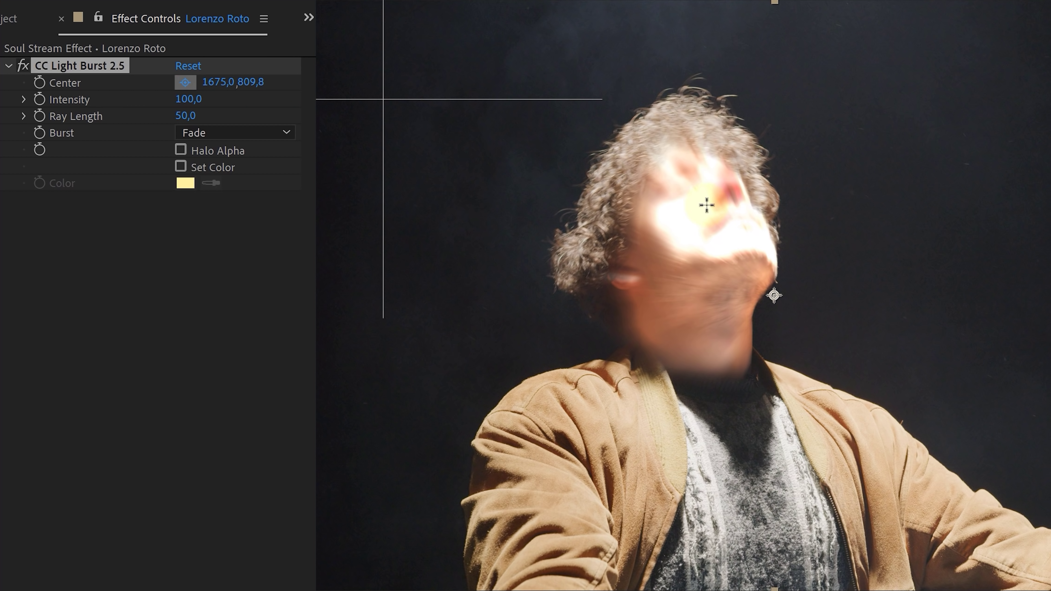
left_click(686, 318)
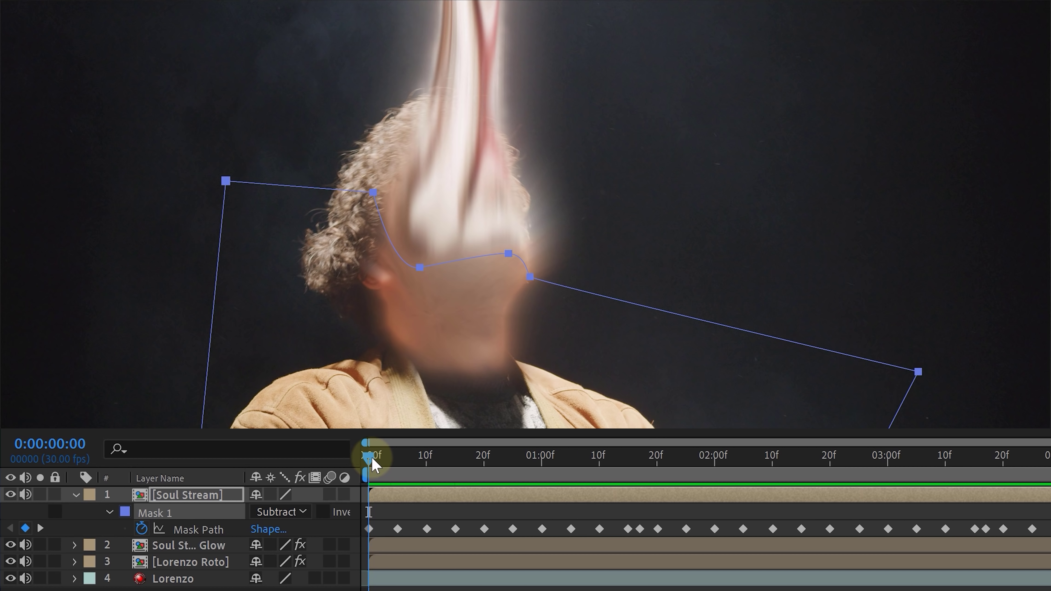
mouse_move(372, 458)
left_mouse_down()
mouse_move(1050, 460)
mouse_move(362, 453)
left_mouse_up()
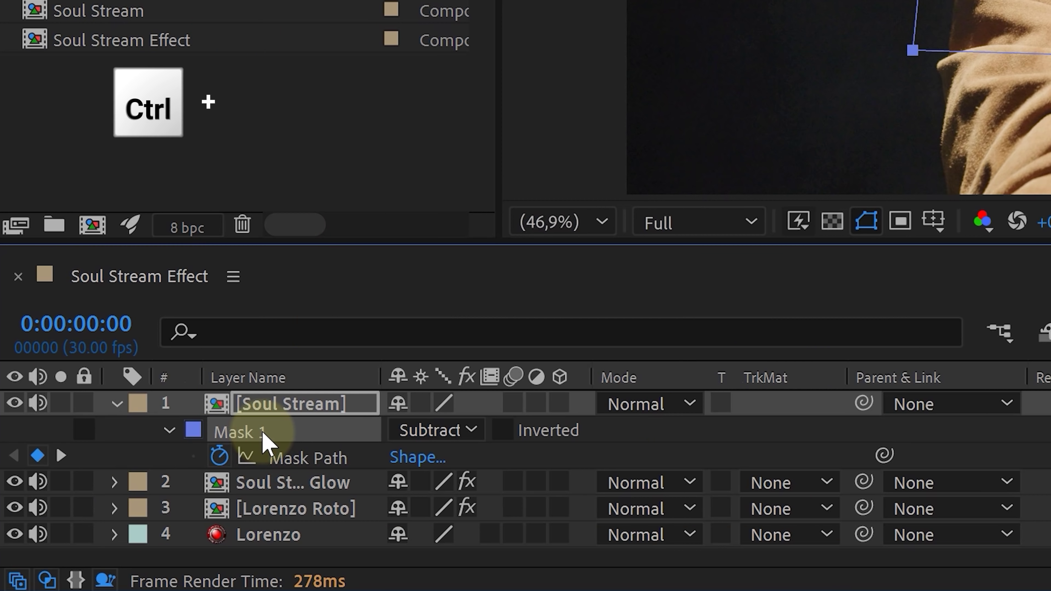
left_click(272, 482)
left_click(292, 510)
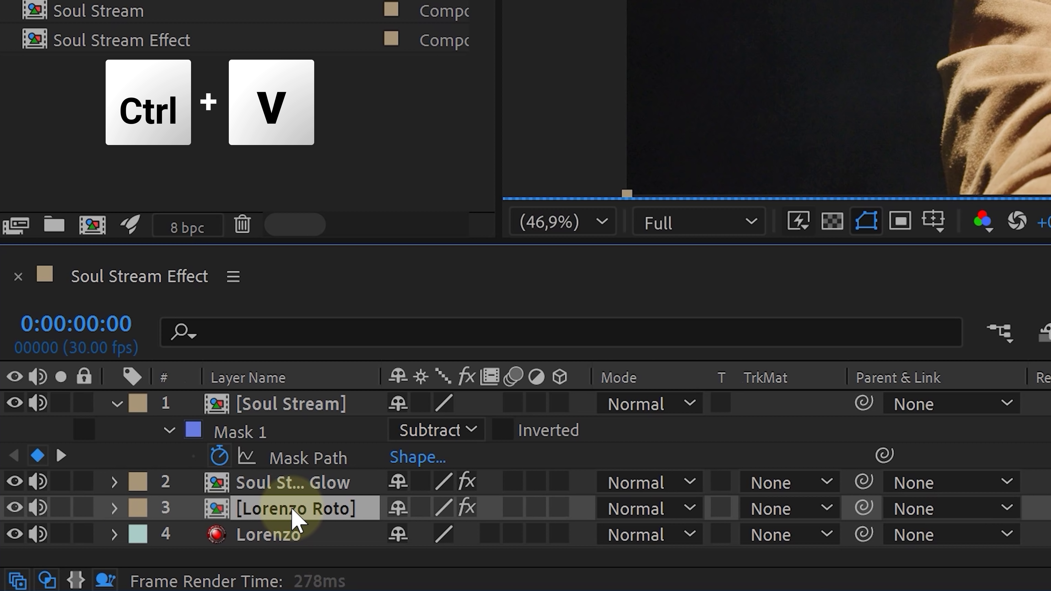